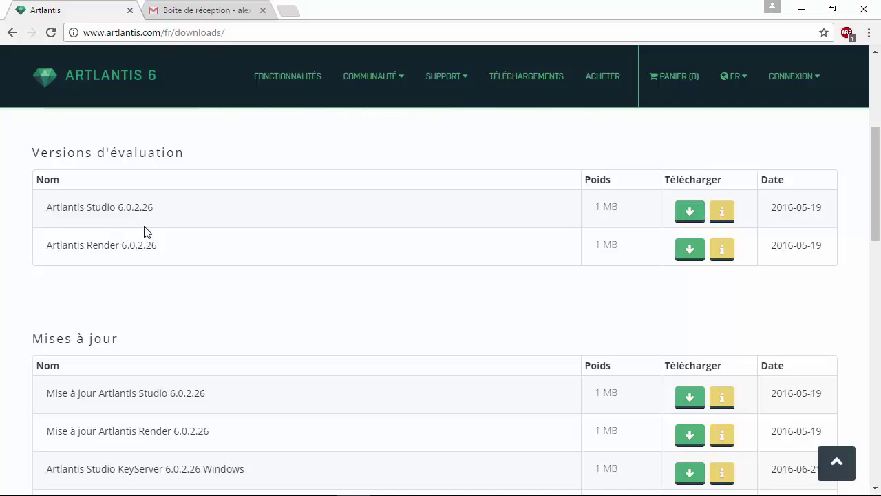
scroll(145, 232, "up", 3)
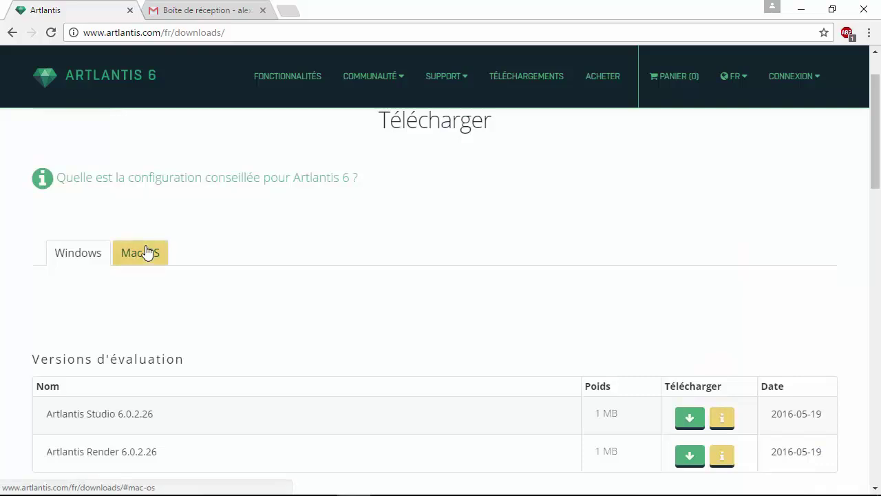
left_click(145, 252)
scroll(161, 296, "down", 3)
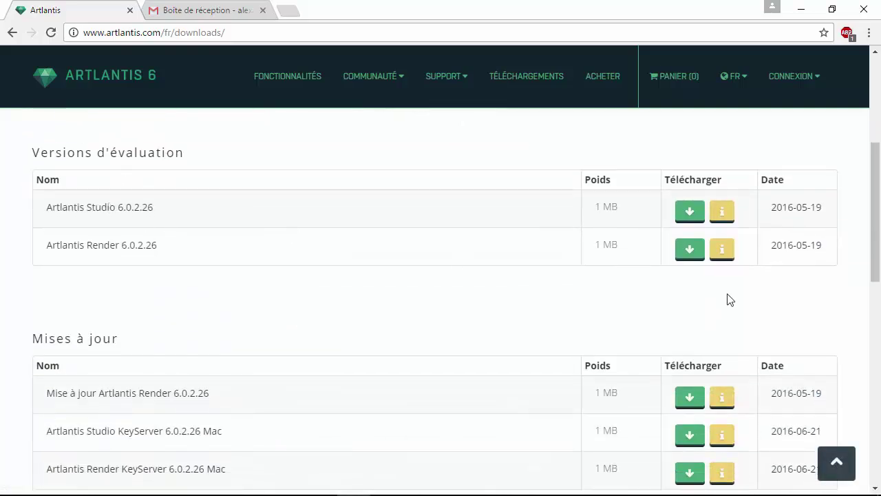
scroll(445, 222, "up", 4)
left_click(92, 325)
scroll(197, 296, "down", 7)
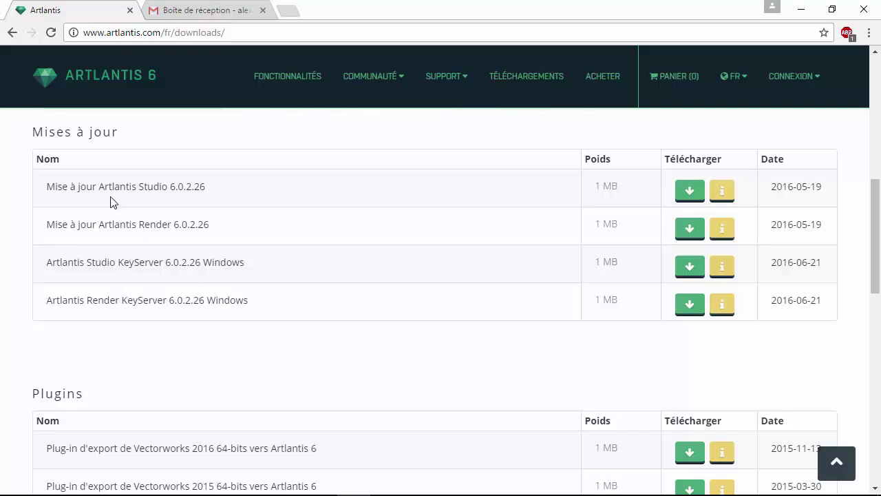
scroll(124, 223, "up", 2)
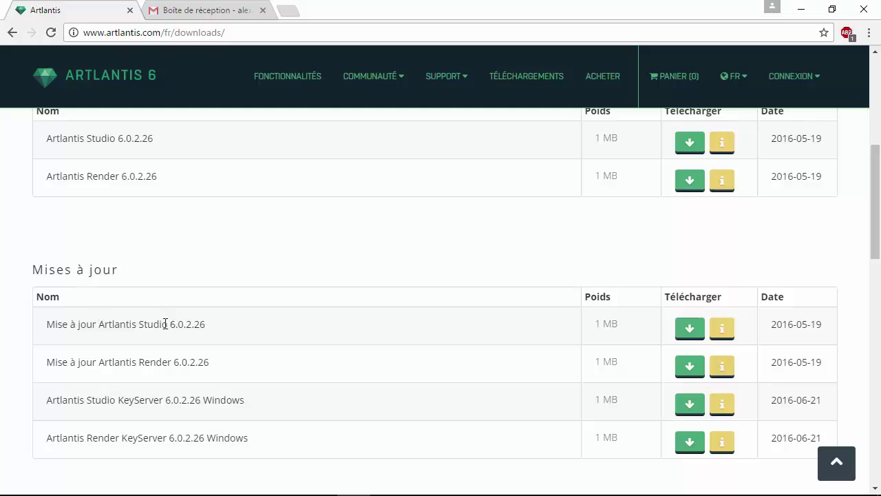
left_click_drag(171, 324, 207, 324)
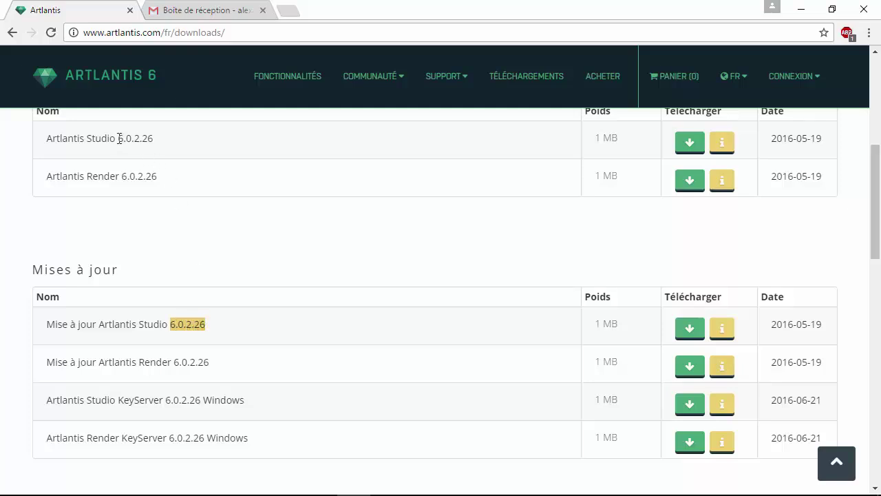
left_click_drag(118, 138, 161, 137)
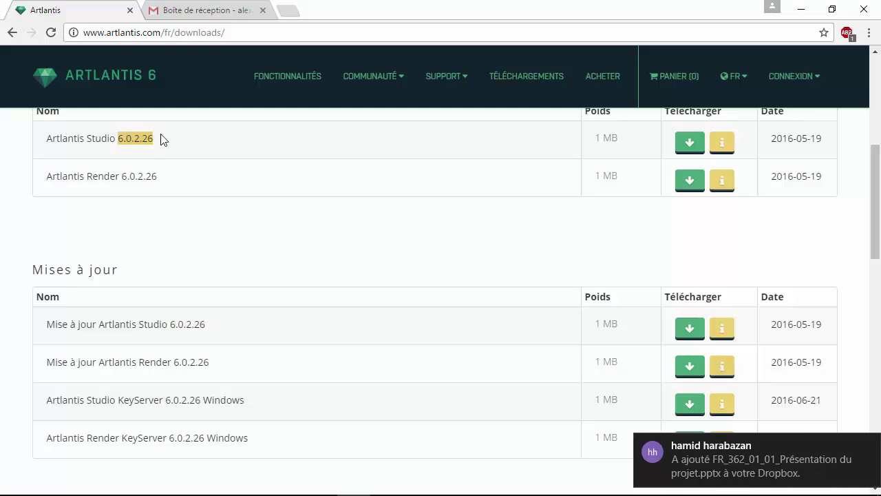
left_click(165, 151)
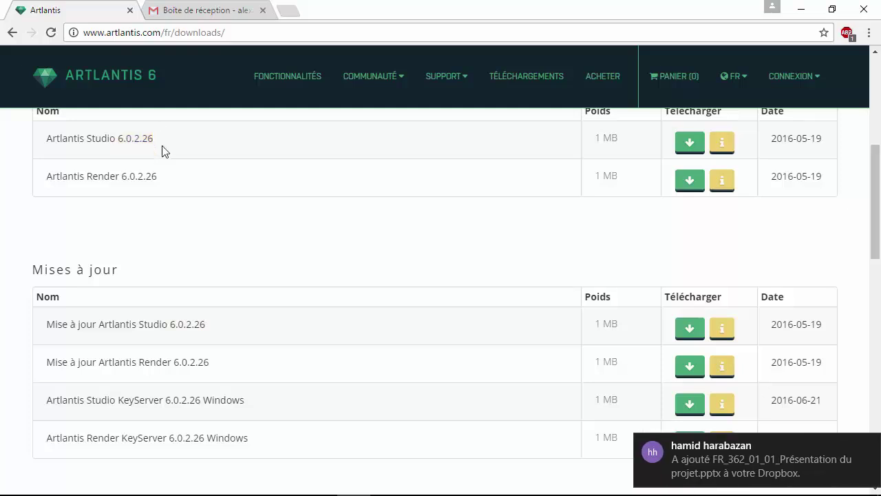
double_click(125, 138)
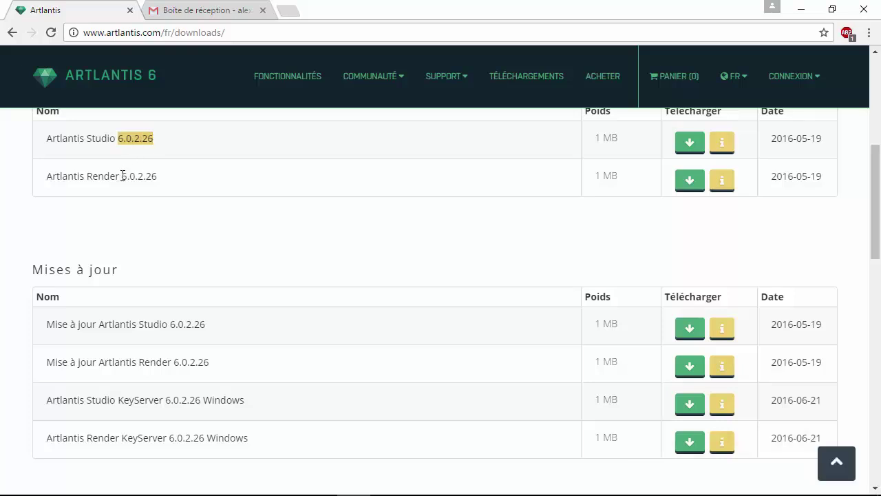
left_click_drag(122, 176, 166, 177)
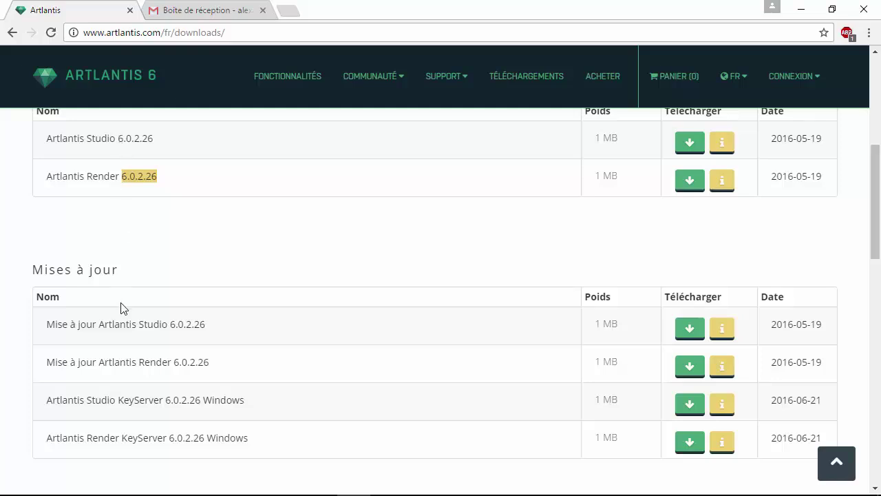
scroll(125, 308, "down", 1)
scroll(154, 138, "up", 2)
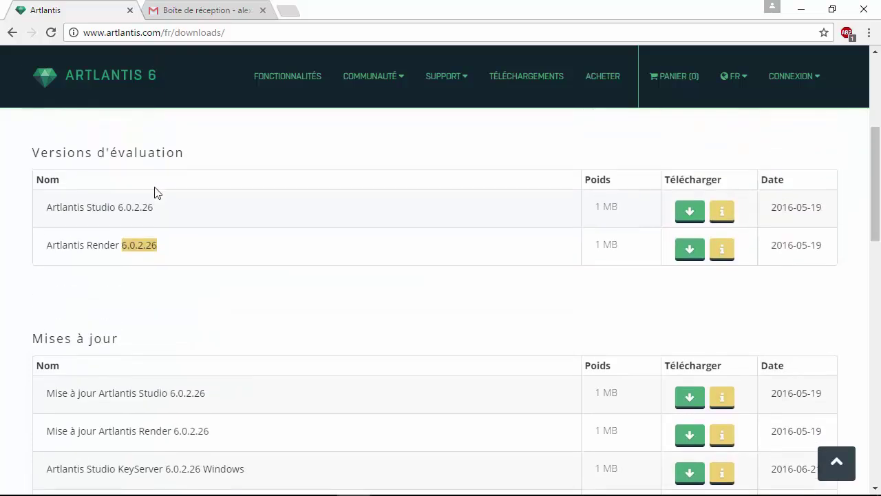
left_click(165, 220)
scroll(153, 213, "down", 4)
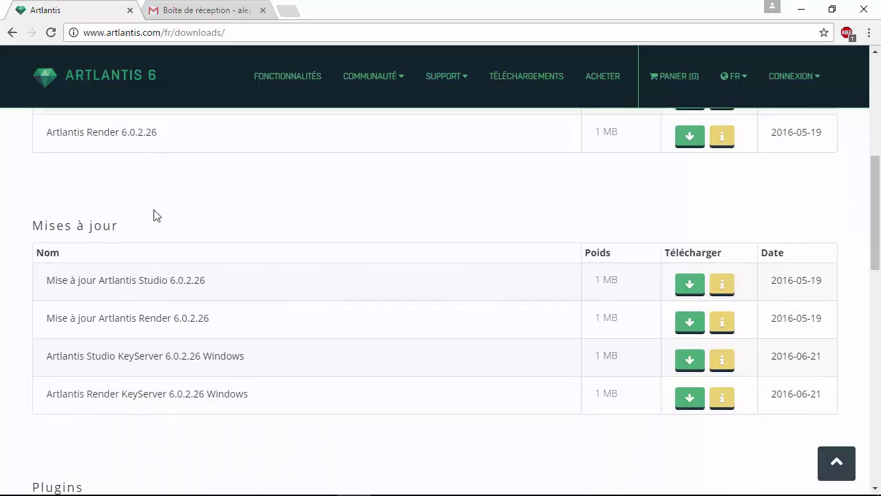
scroll(83, 324, "down", 2)
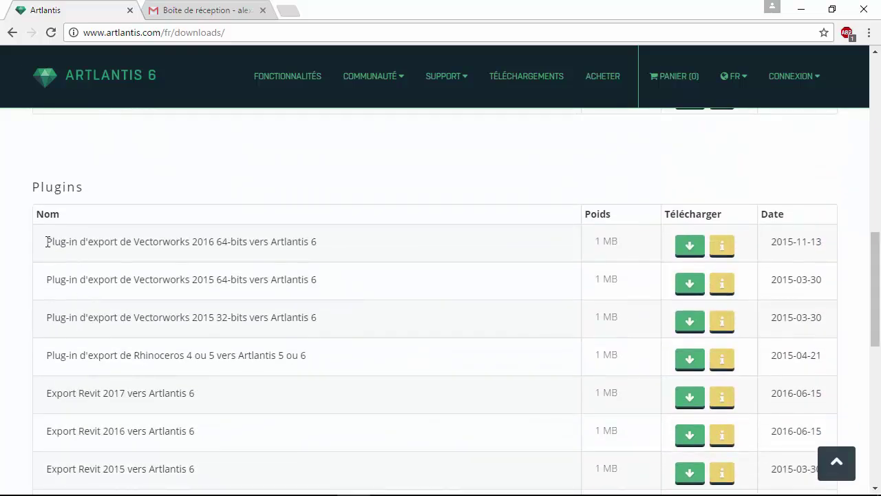
left_click_drag(47, 241, 330, 273)
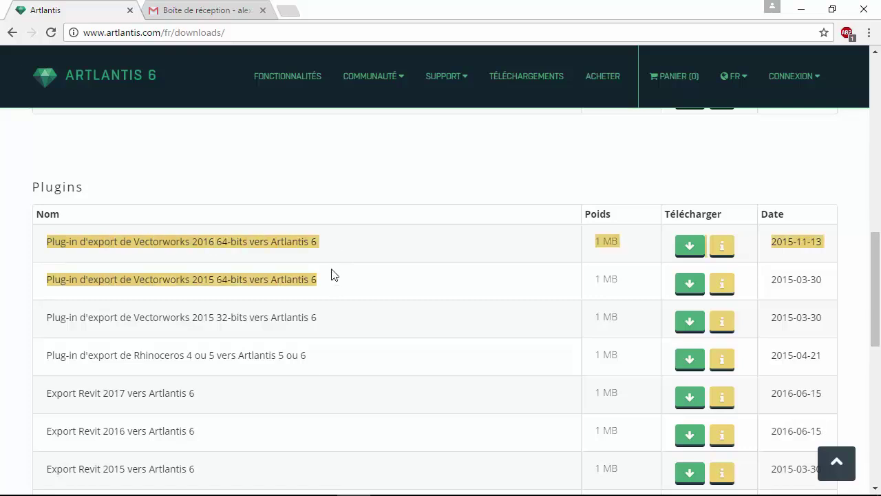
left_click(330, 274)
scroll(212, 300, "down", 1)
scroll(212, 301, "down", 1)
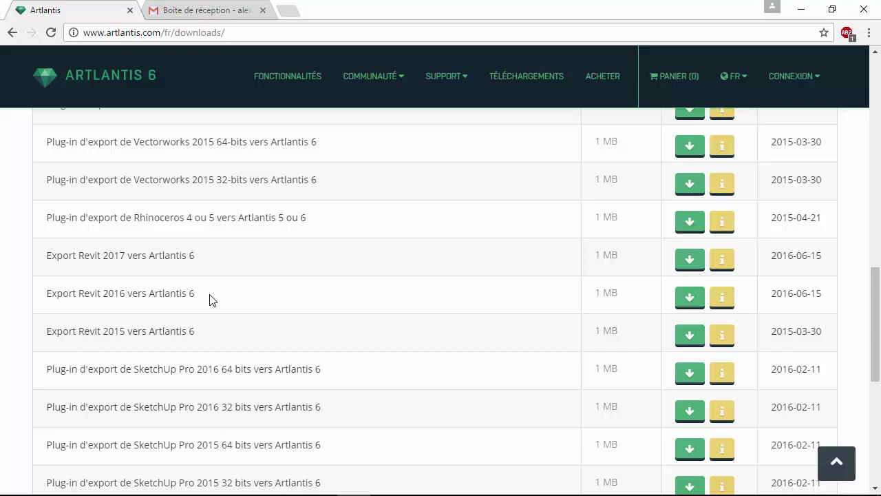
scroll(212, 300, "up", 1)
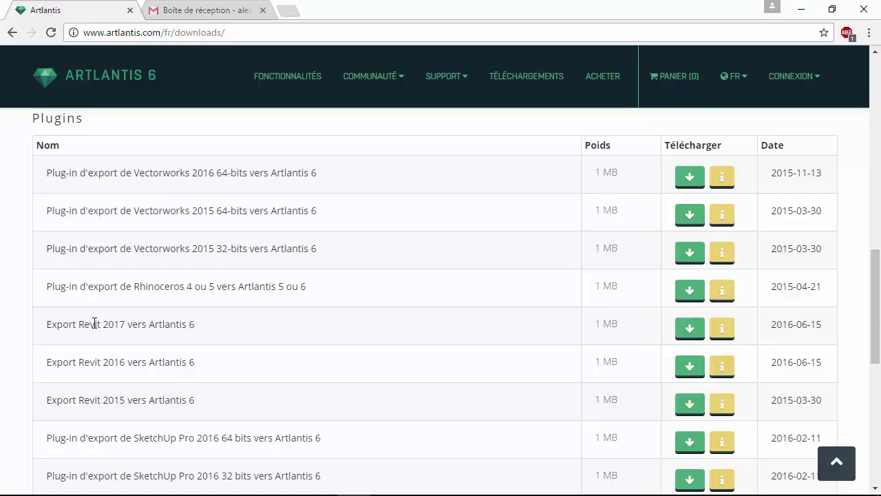
scroll(138, 324, "down", 2)
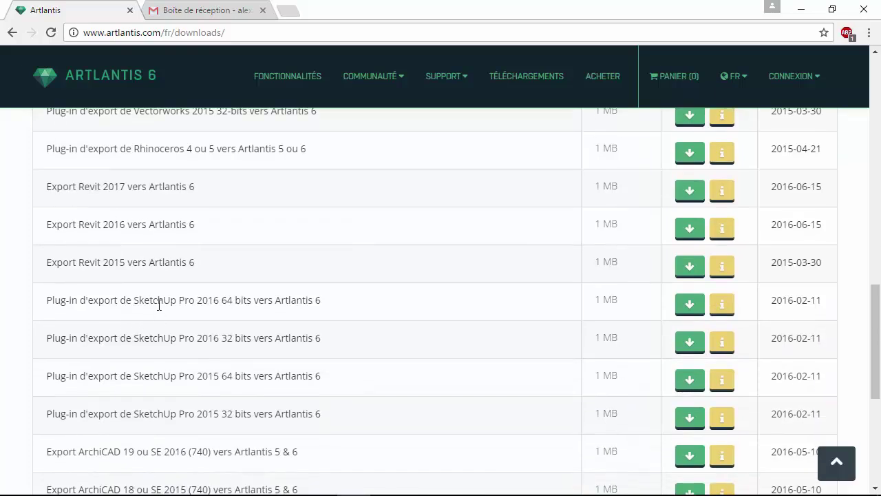
scroll(148, 317, "down", 1)
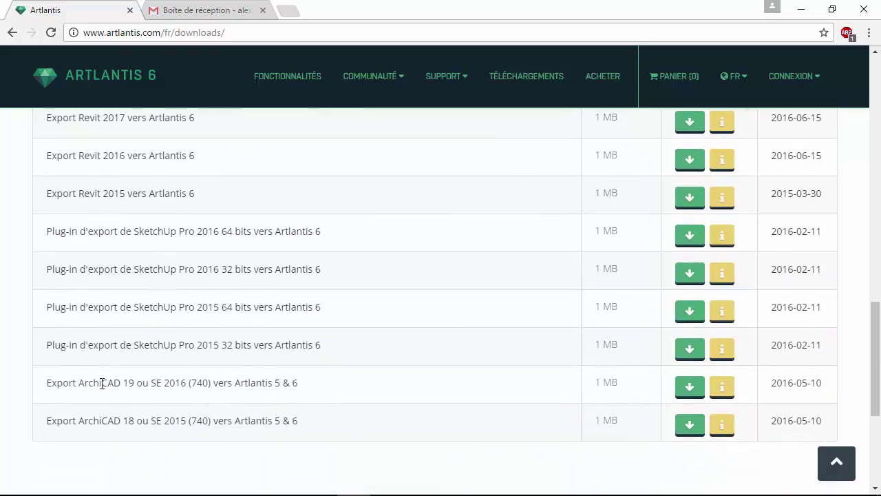
scroll(108, 379, "down", 2)
scroll(110, 380, "up", 4)
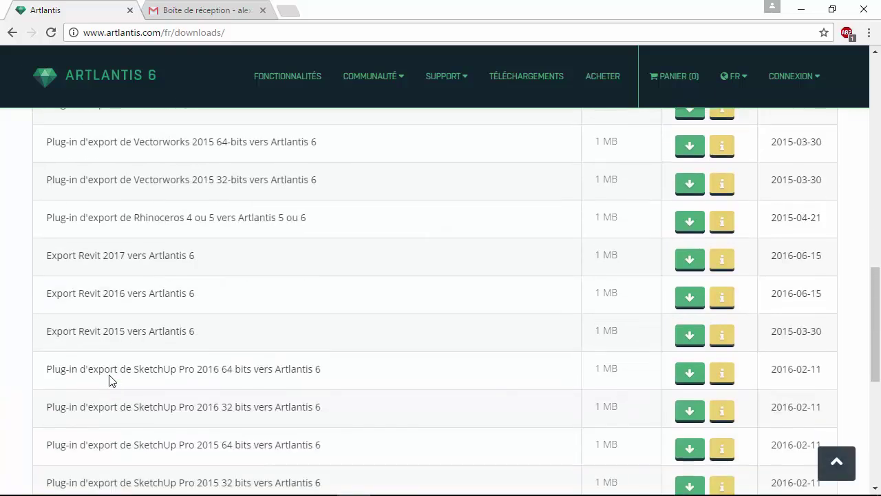
scroll(111, 380, "up", 10)
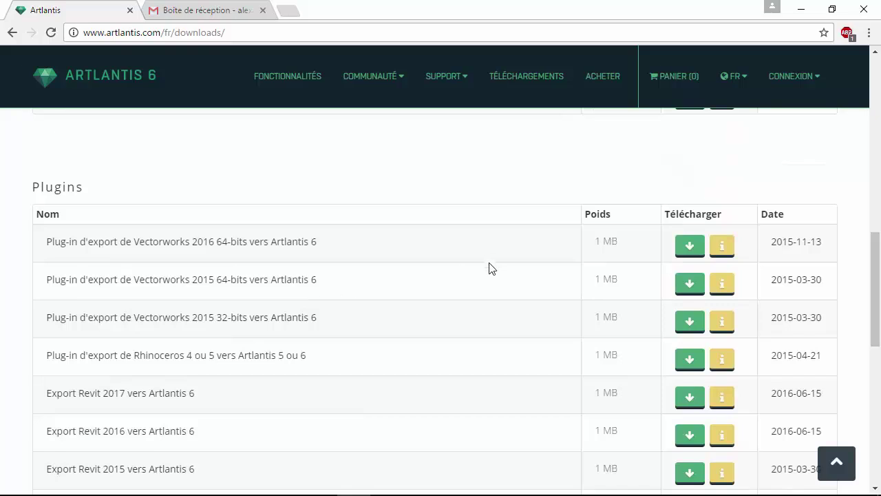
scroll(490, 269, "up", 2)
scroll(489, 268, "up", 3)
scroll(486, 303, "down", 4)
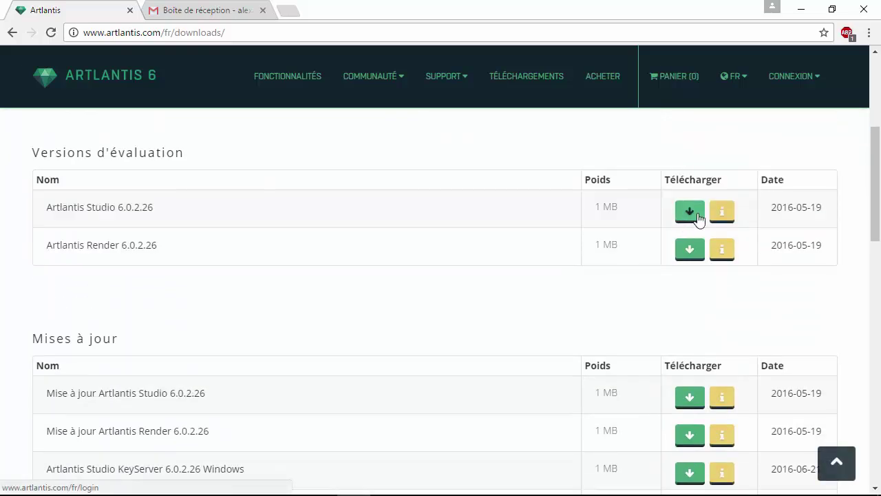
Step: Request the Artlantis Studio 6.0.2.26 evaluation download and choose to create a new account
left_click(693, 217)
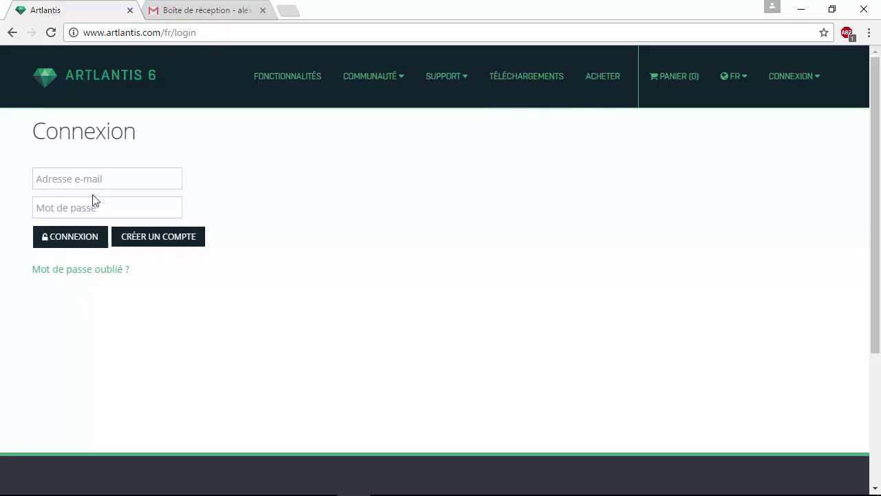
left_click(114, 187)
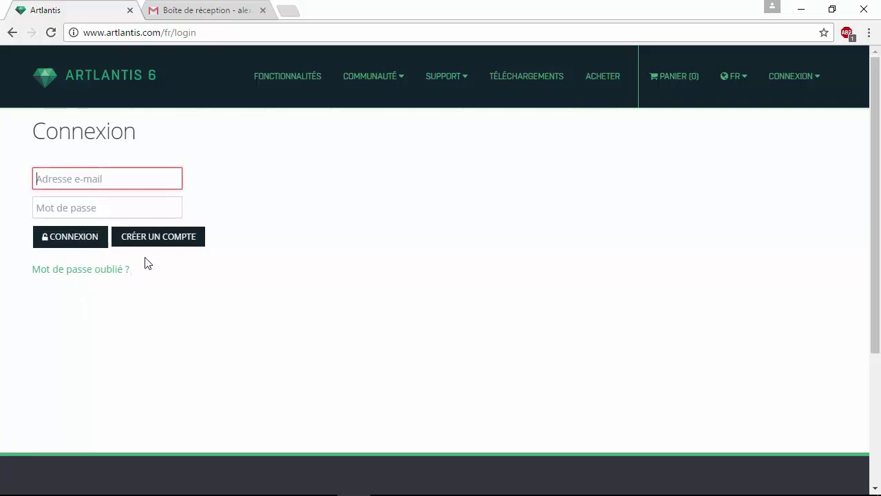
left_click(158, 241)
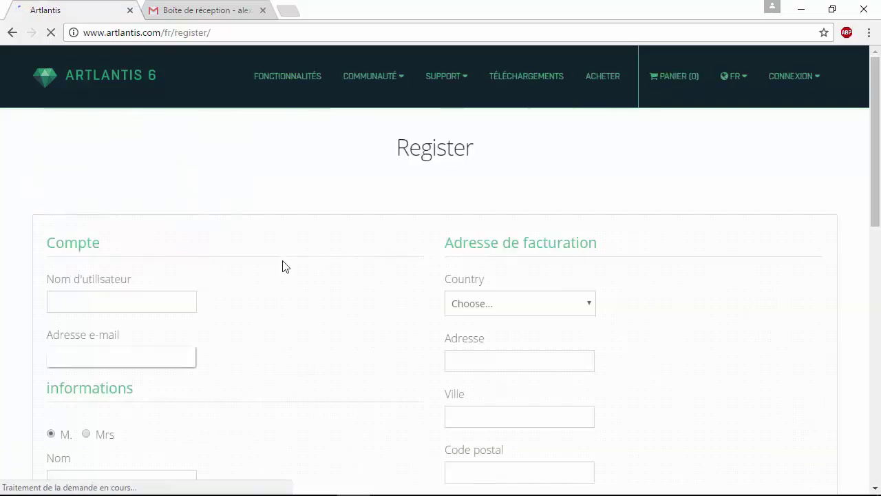
Step: Enter the username and the account e-mail address, correcting a typo in the e-mail
scroll(138, 289, "down", 2)
left_click(169, 165)
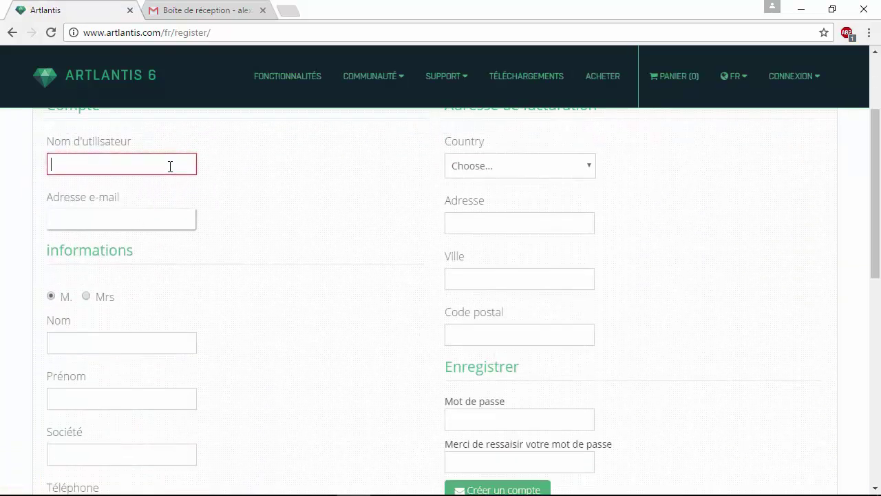
scroll(313, 228, "up", 1)
type("Alexandre")
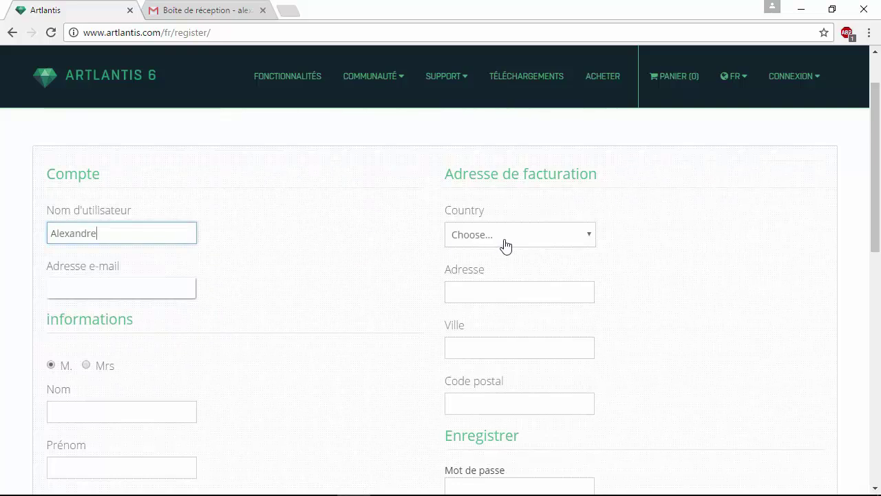
left_click(95, 291)
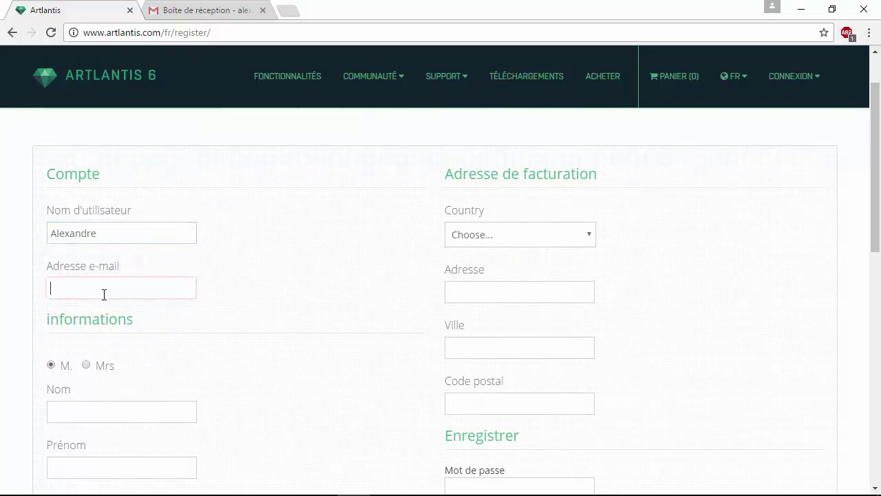
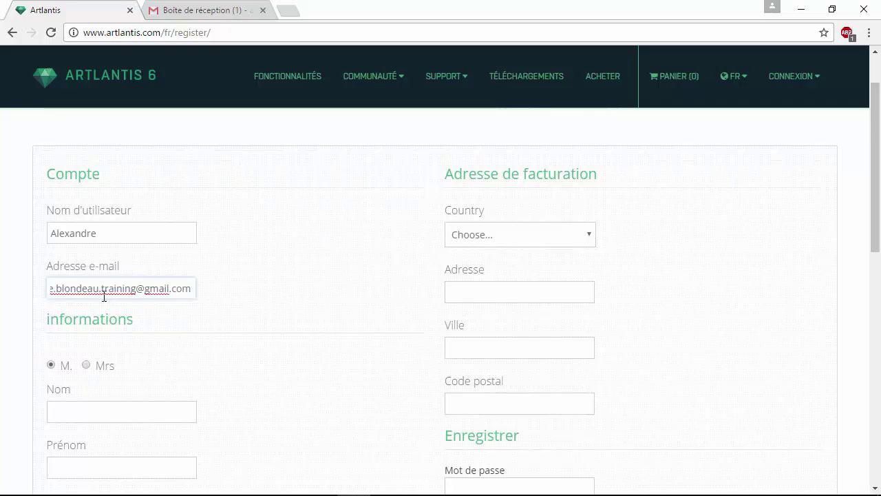
Step: Fill in the surname, first name and company name fields
scroll(86, 344, "down", 1)
left_click(105, 346)
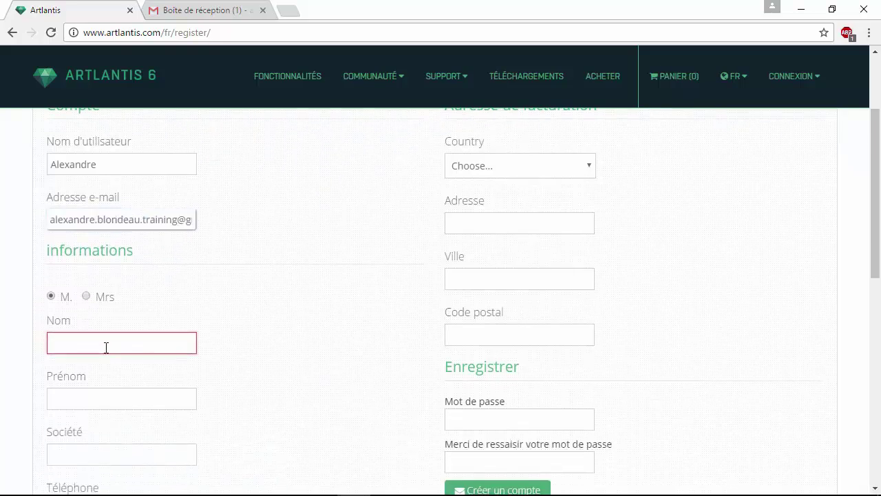
key("Tab")
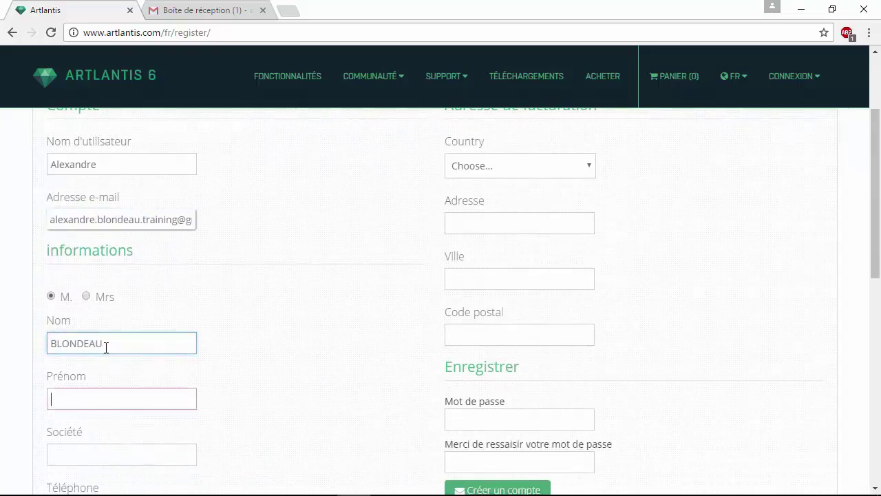
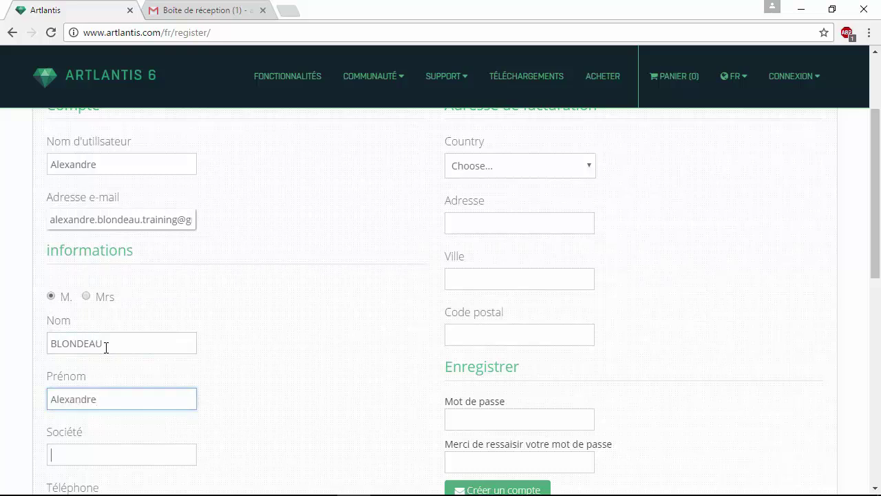
key("Tab")
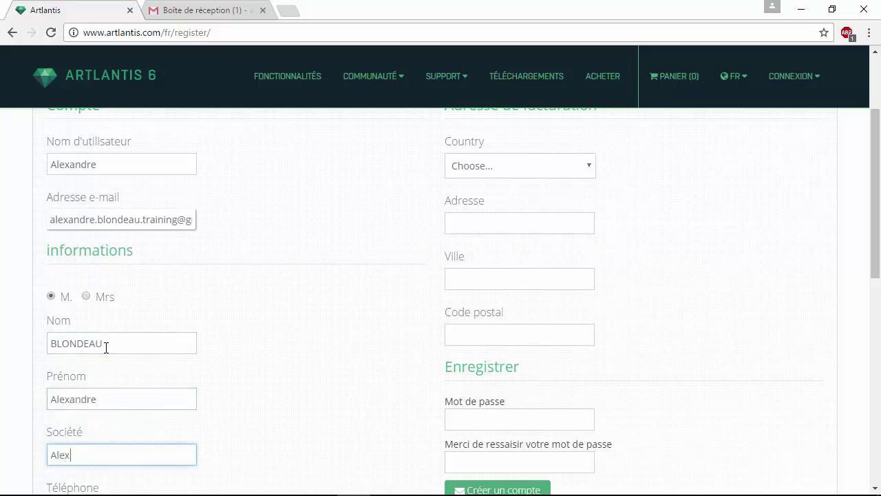
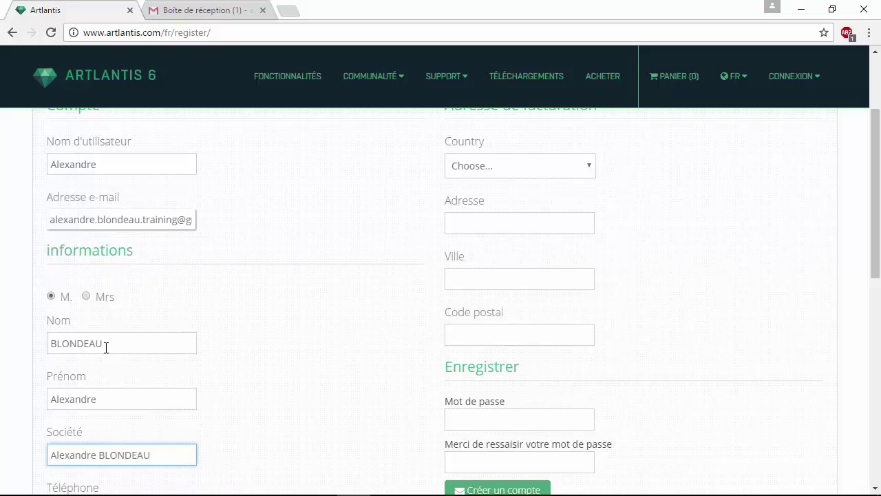
Step: Choose Sketchup as the modeller and decline the newsletter subscription
scroll(106, 351, "down", 5)
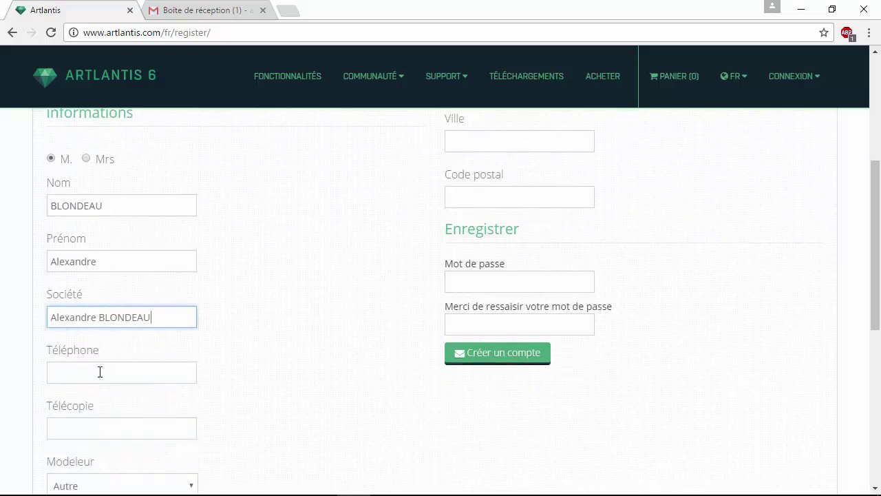
left_click(101, 280)
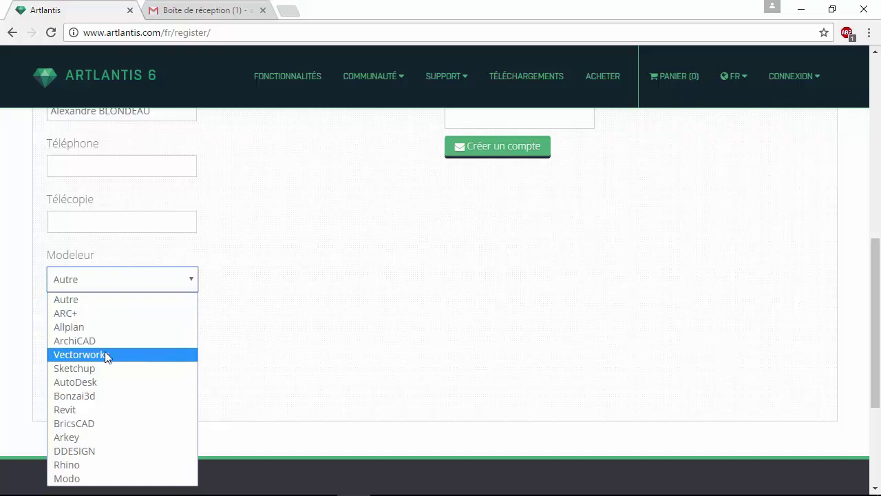
left_click(94, 367)
scroll(358, 330, "down", 2)
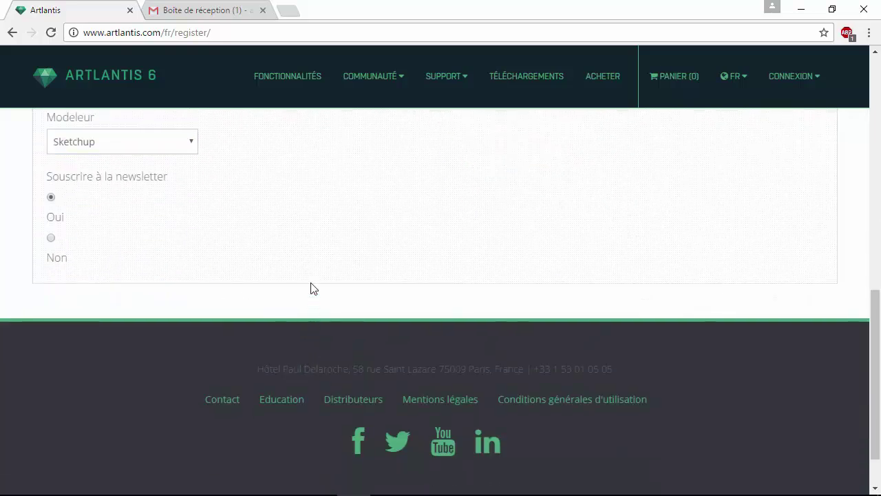
left_click(51, 237)
key("Up")
scroll(344, 275, "up", 2)
scroll(261, 326, "down", 2)
left_click(51, 237)
scroll(475, 241, "up", 10)
scroll(479, 241, "down", 2)
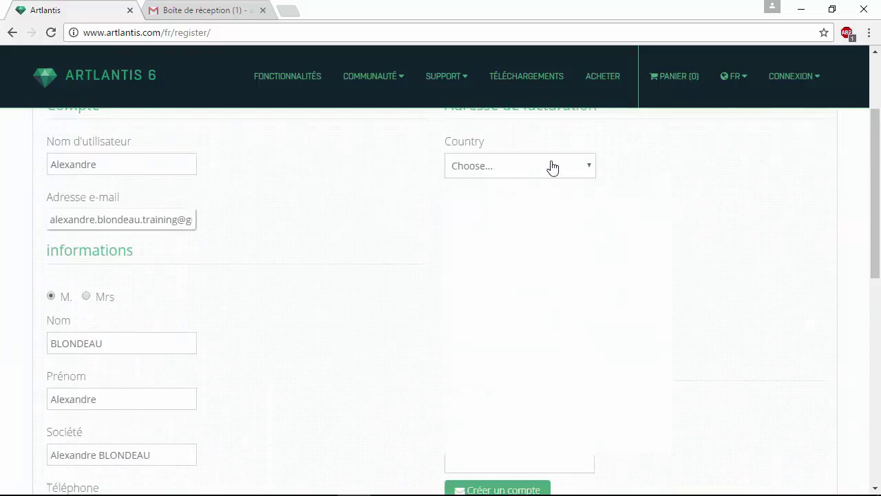
Step: Set the billing country to France
left_click(551, 167)
key("Up")
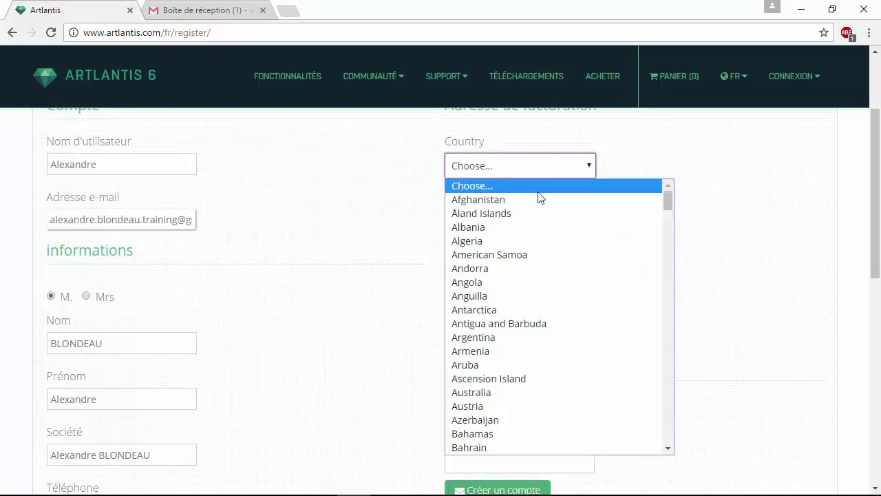
type("fr")
left_click(531, 176)
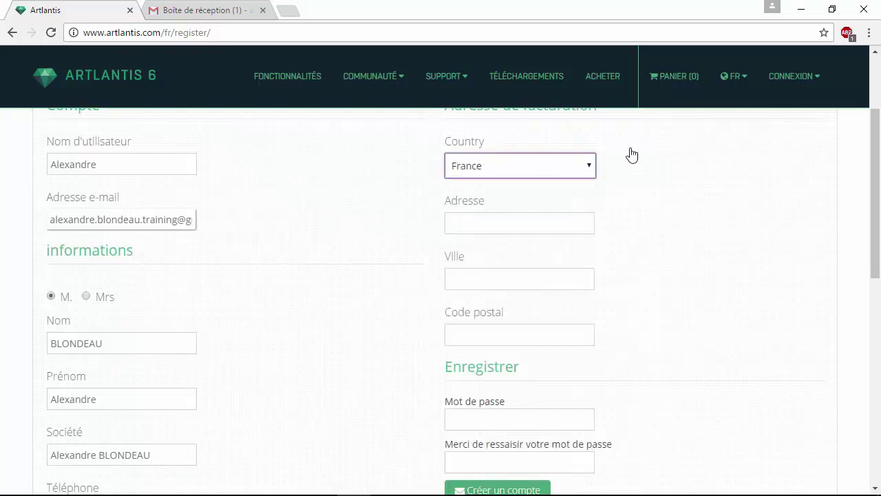
Step: Enter the account password, retyping it after a mistake
left_click(553, 221)
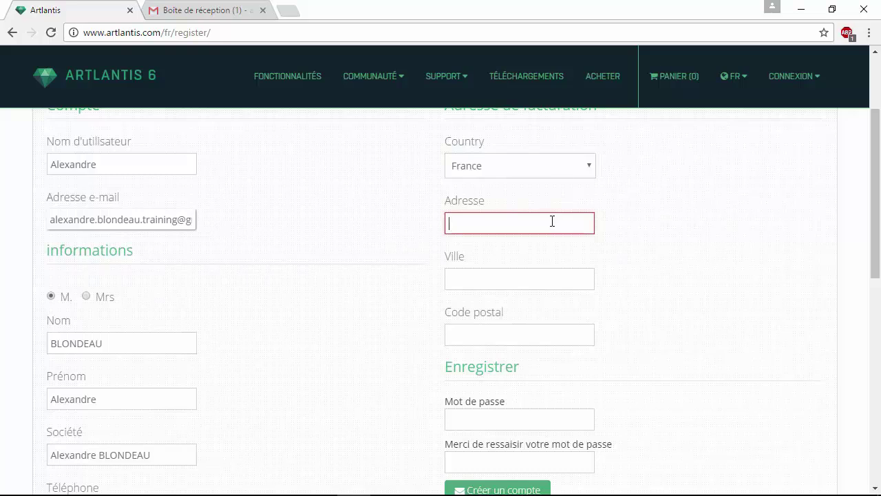
scroll(547, 227, "down", 2)
left_click(504, 278)
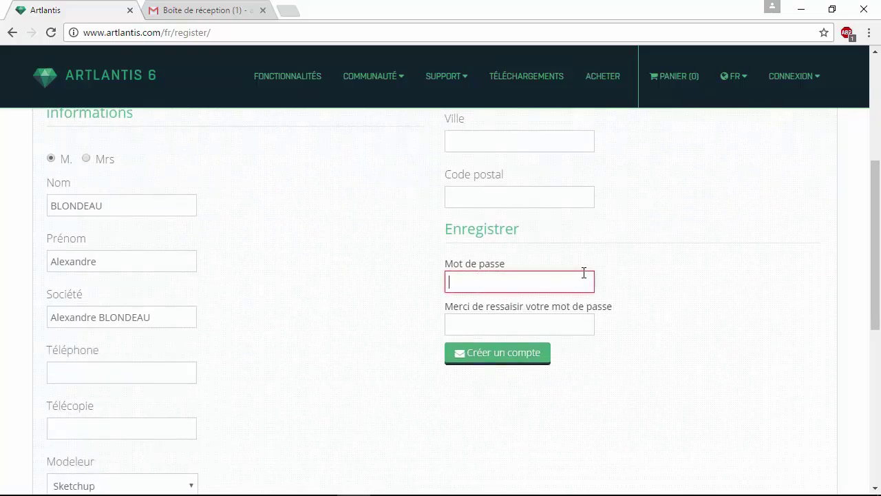
type("***")
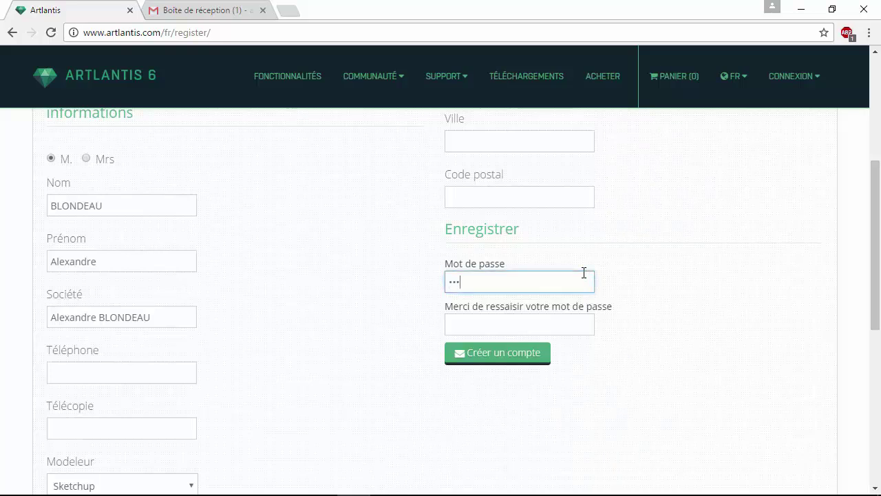
key("BackSpace")
key("BackSpace")
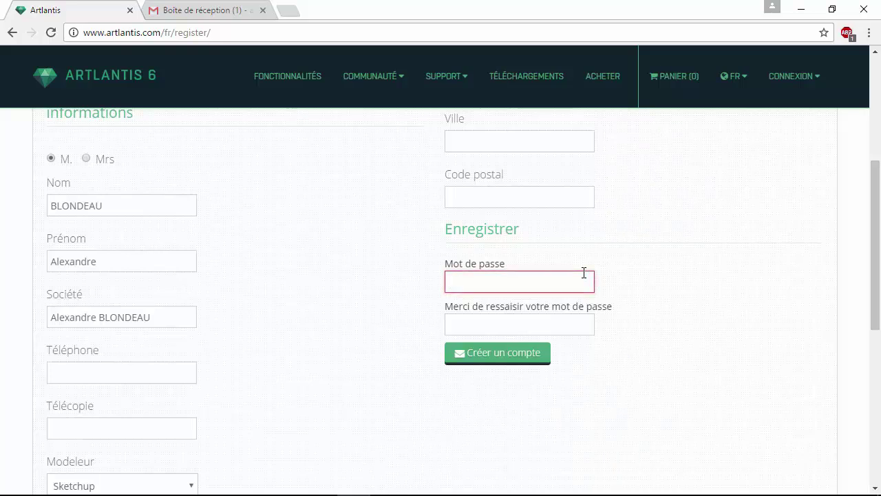
type("***")
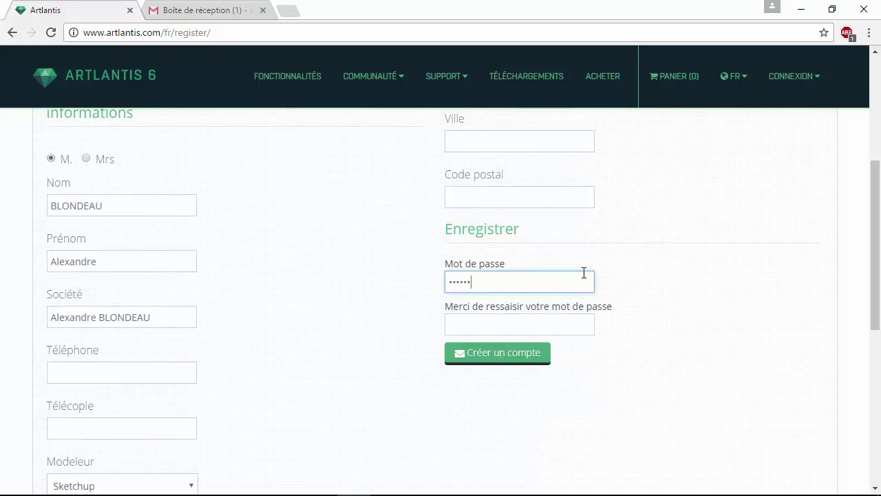
type("*")
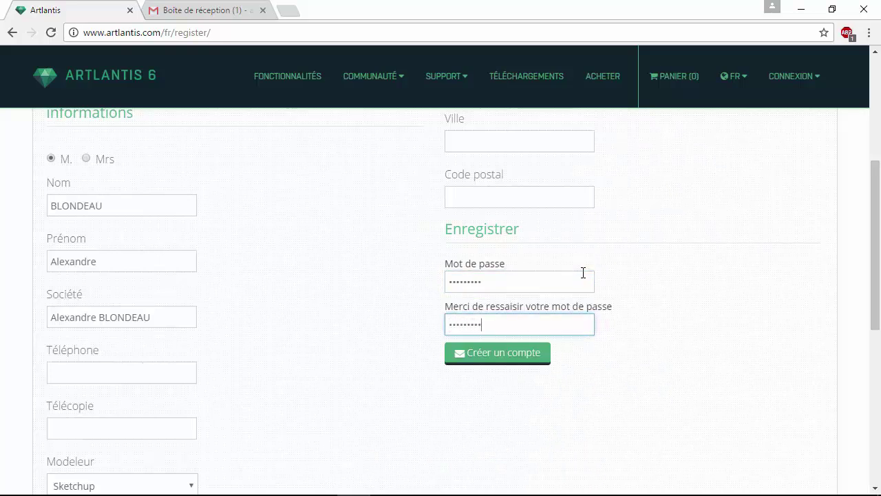
Step: After a first submit attempt, fill in the billing street address and city
left_click(502, 353)
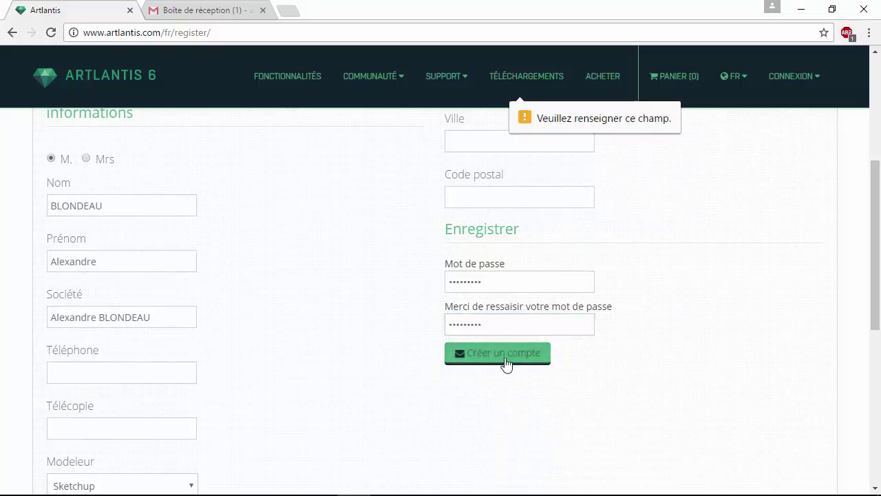
scroll(507, 325, "up", 4)
scroll(530, 335, "down", 1)
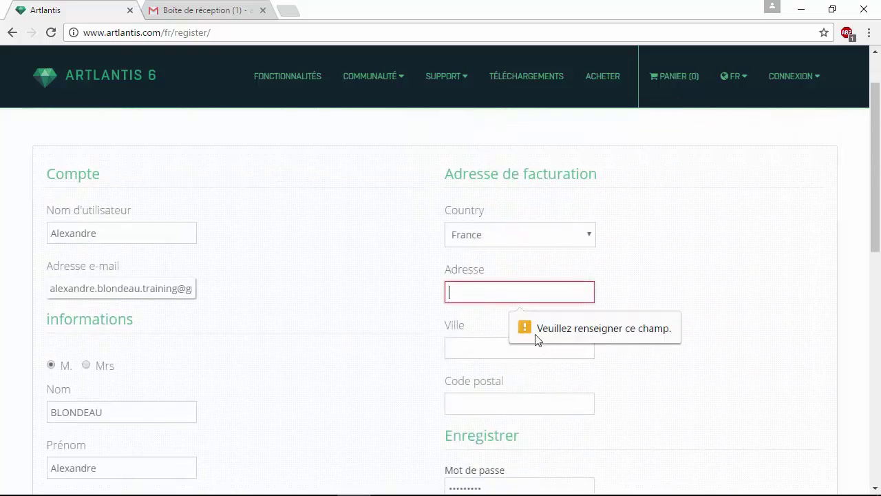
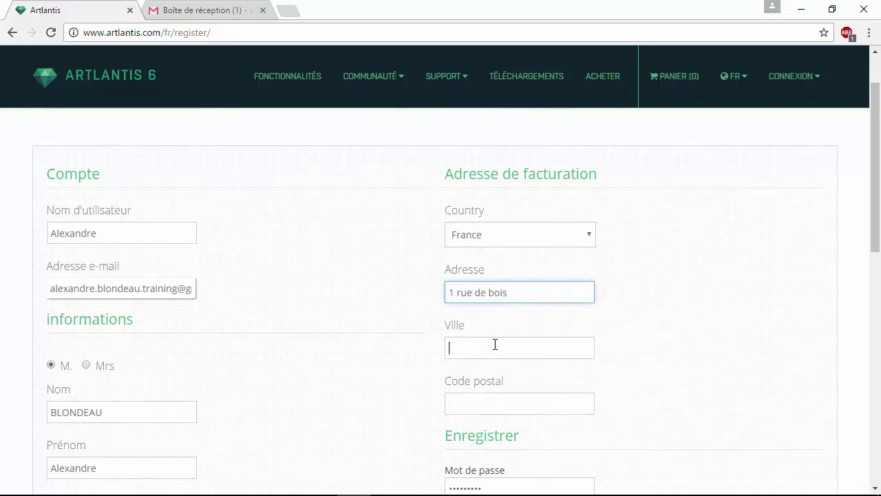
left_click(507, 338)
type("P")
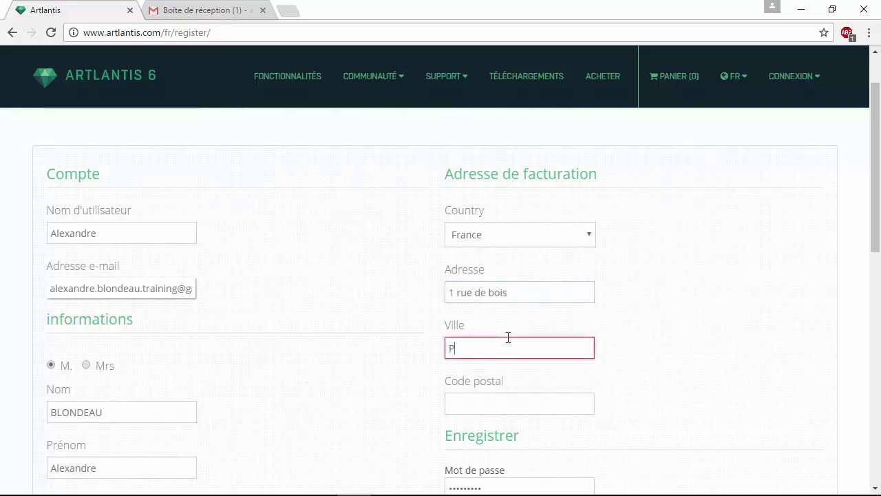
type("aris")
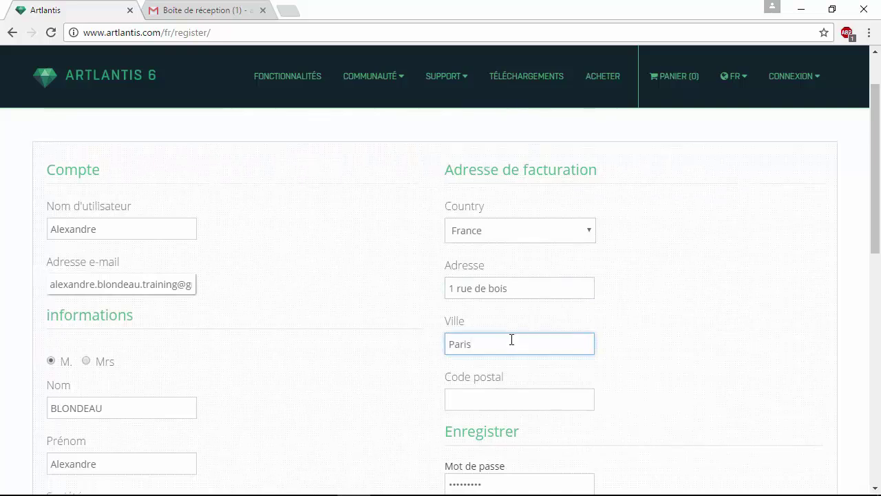
scroll(512, 338, "down", 1)
Step: Enter the postal code and correct its wrong digit to 5
left_click(512, 342)
type("78016")
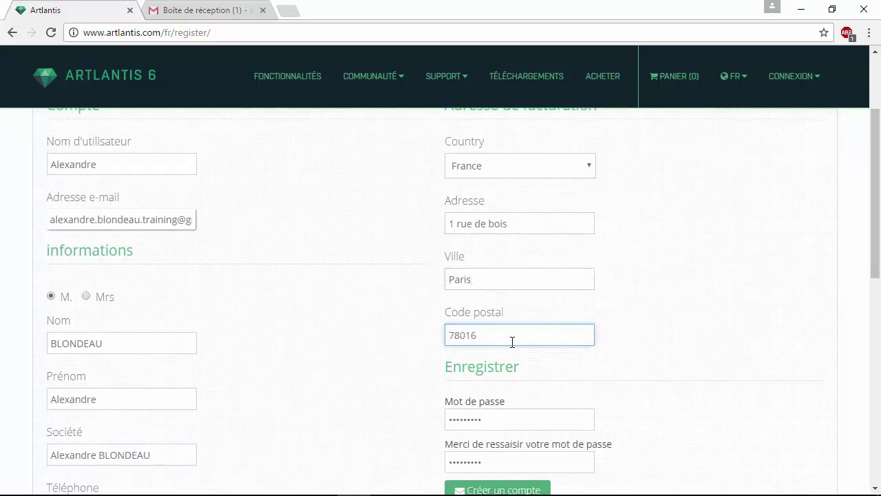
scroll(516, 341, "down", 3)
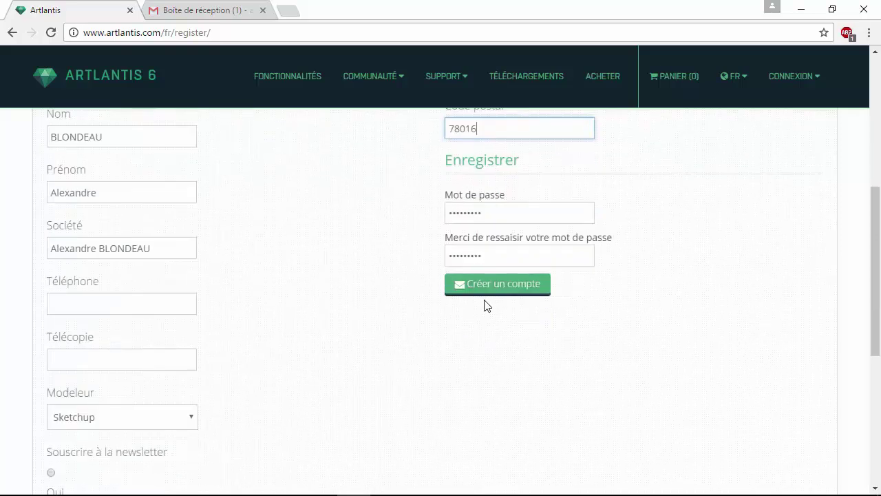
type("016")
left_click(462, 131)
key("BackSpace")
type("5")
Step: Resubmit the registration, review the username-already-used notice, and return to the downloads page
left_click(488, 280)
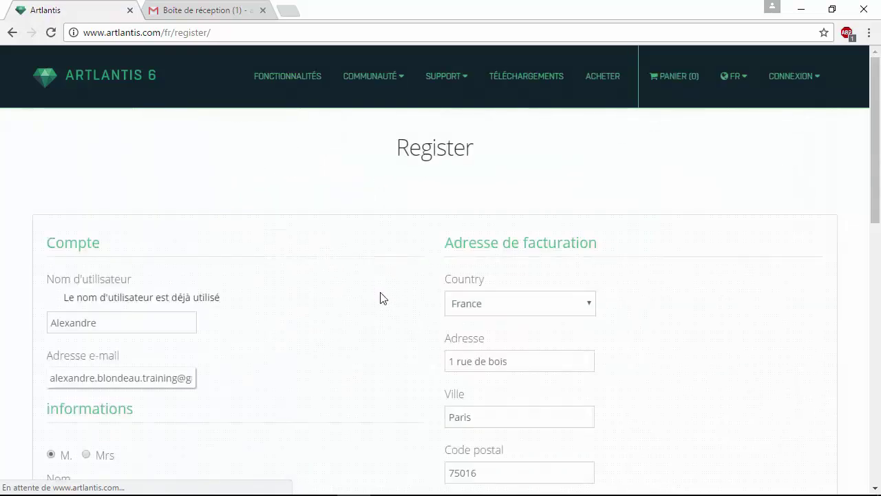
scroll(383, 296, "down", 3)
scroll(384, 299, "down", 6)
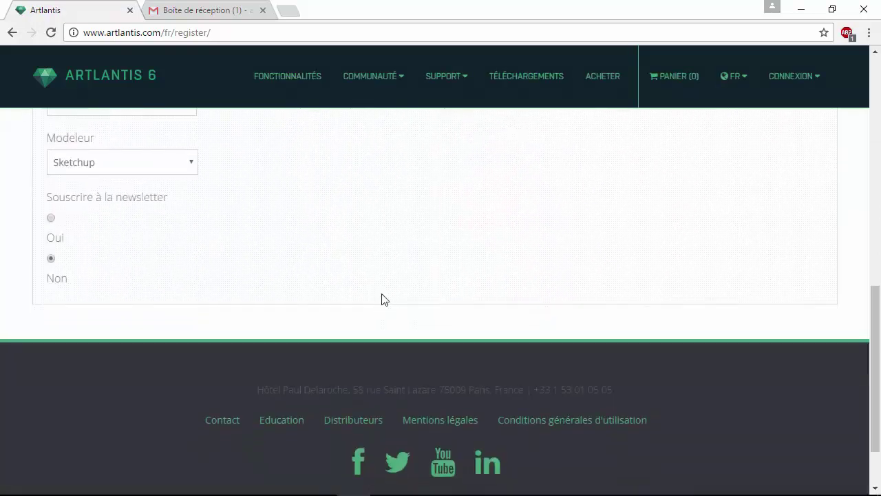
scroll(383, 298, "up", 3)
scroll(382, 301, "up", 3)
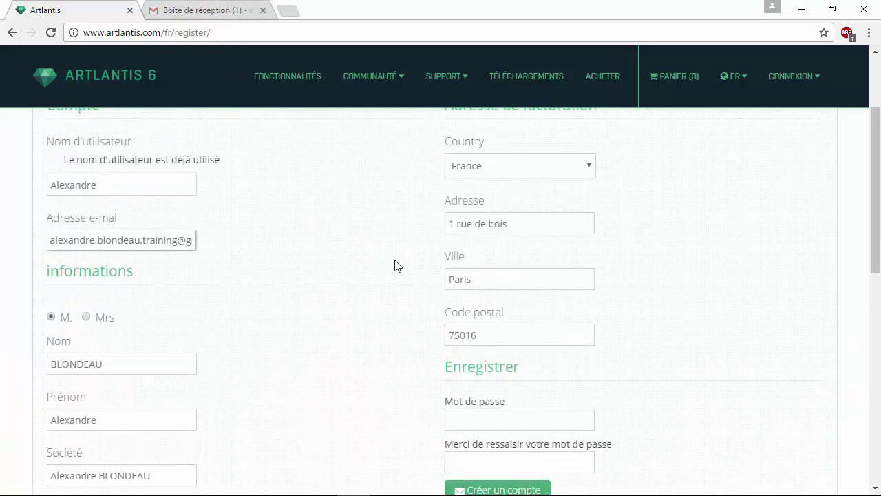
scroll(399, 267, "down", 3)
scroll(502, 295, "up", 4)
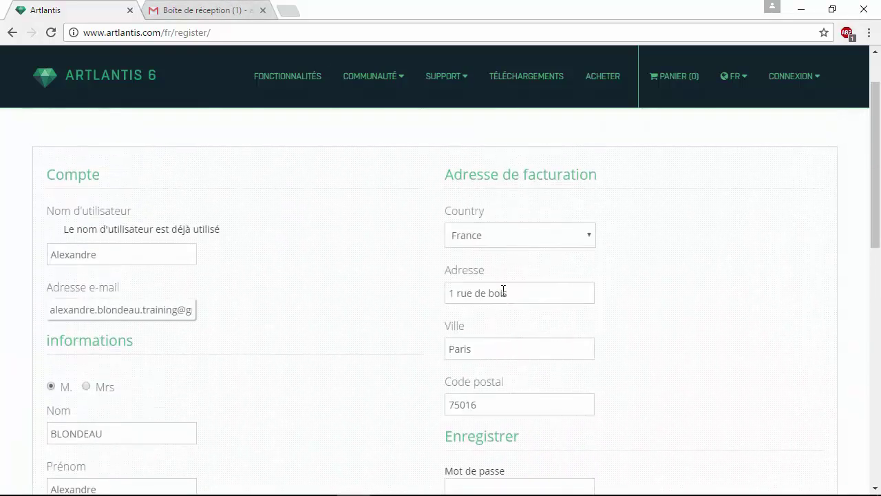
scroll(502, 285, "up", 1)
left_click(550, 75)
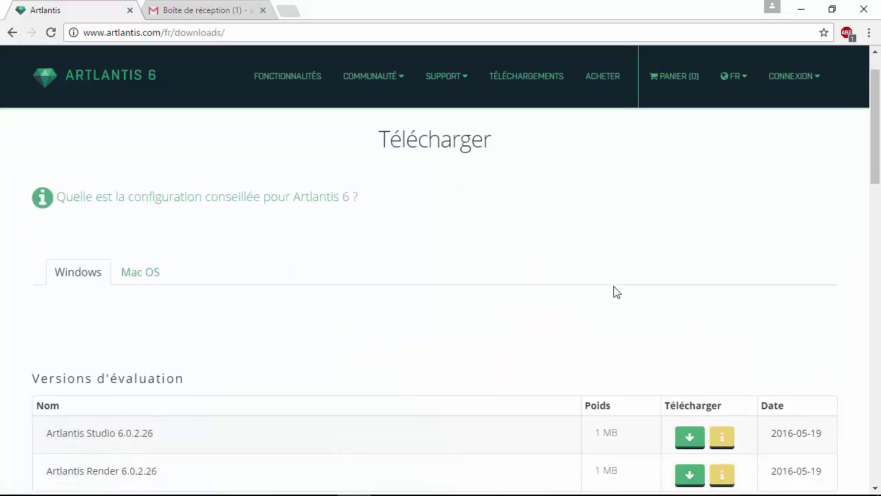
Step: Scroll down to the evaluation versions table listing Studio and Render 6.0.2.26
scroll(616, 292, "down", 3)
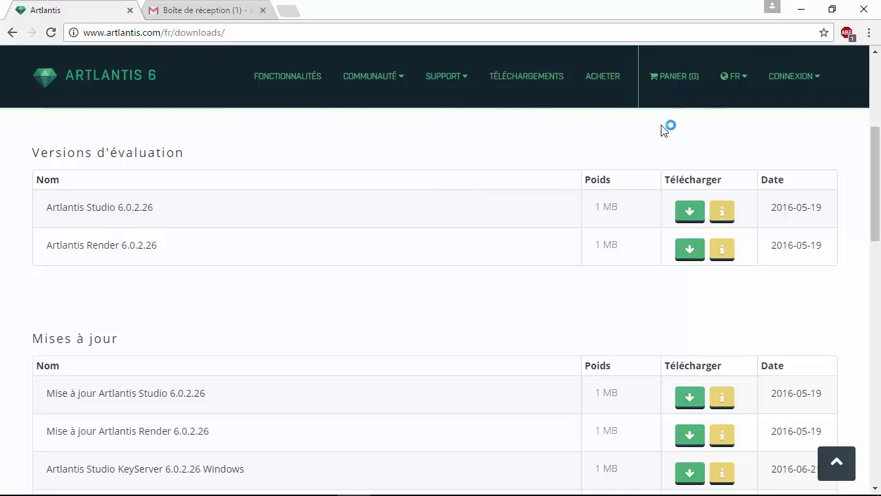
Step: Switch to the Abvent Artlantis Studio folder and launch the Artlantis Studio 6.0.2.23-Windows installer
key("alt+Tab")
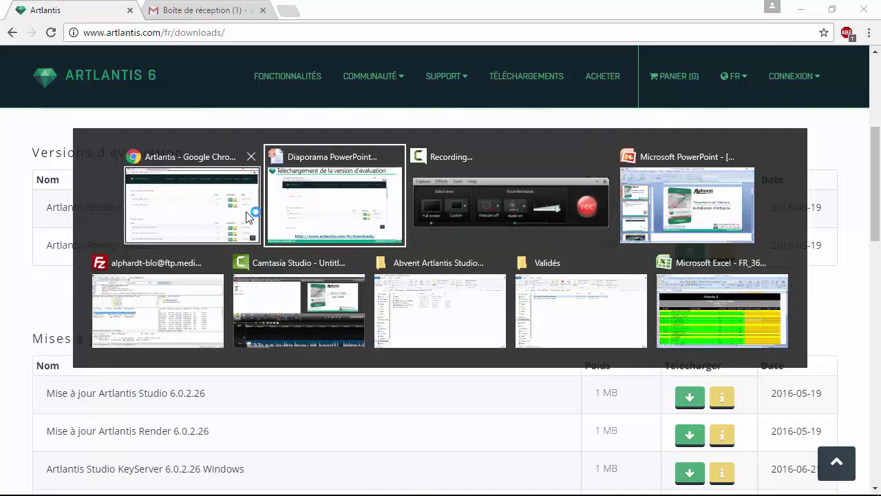
left_click(475, 293)
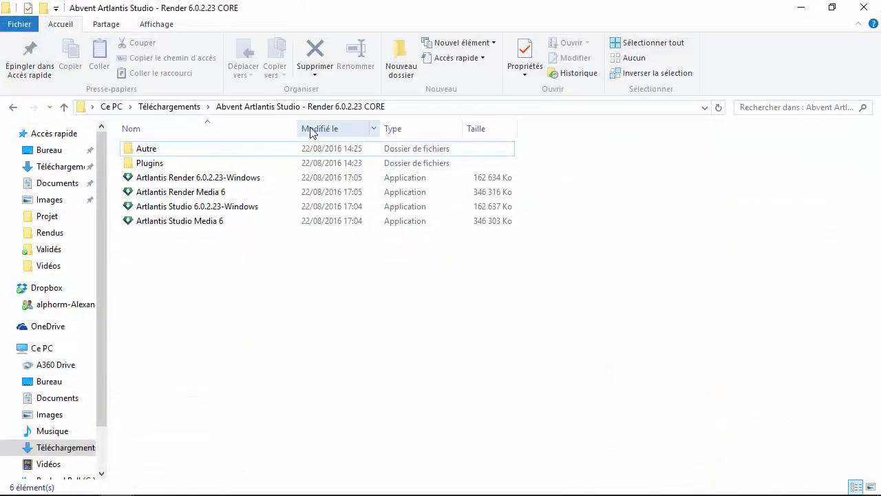
left_click(187, 206)
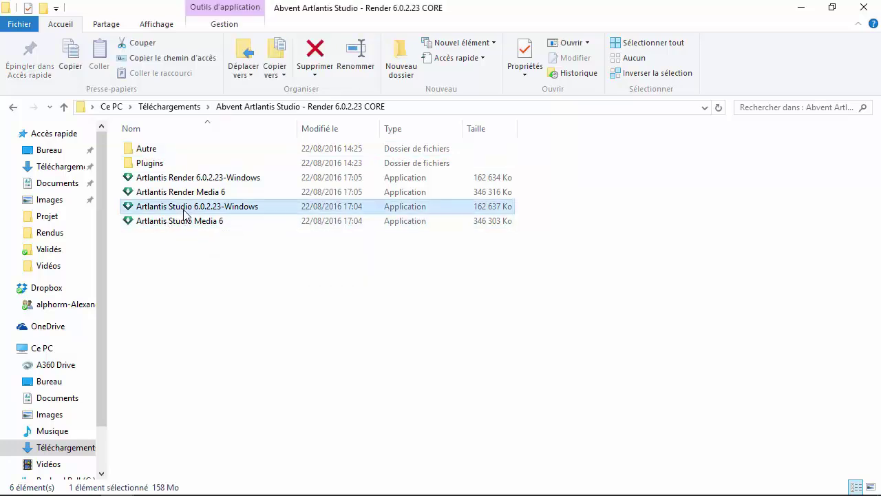
double_click(202, 207)
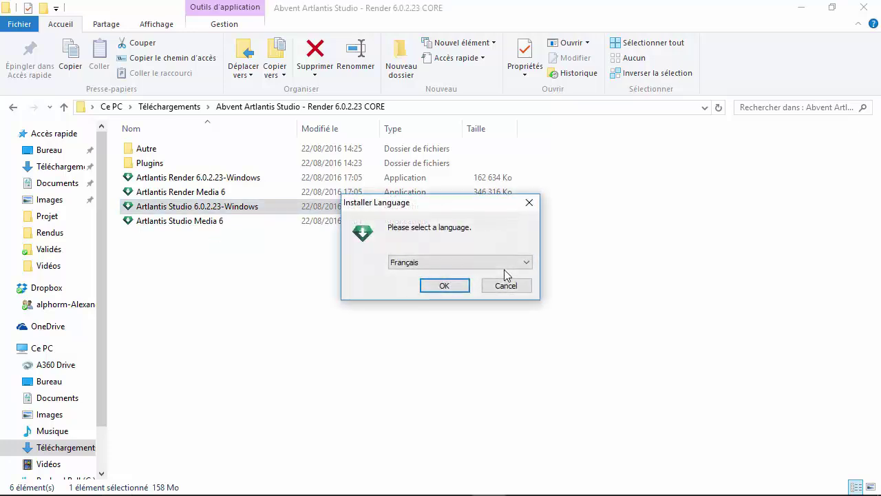
Step: Install in Français with default folder, licence accepted and usage data declined, then minimize
left_click(456, 287)
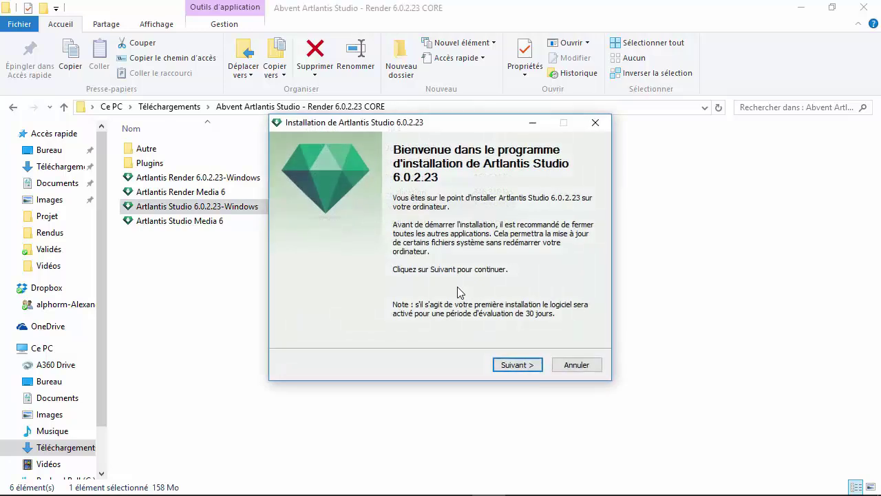
left_click(514, 366)
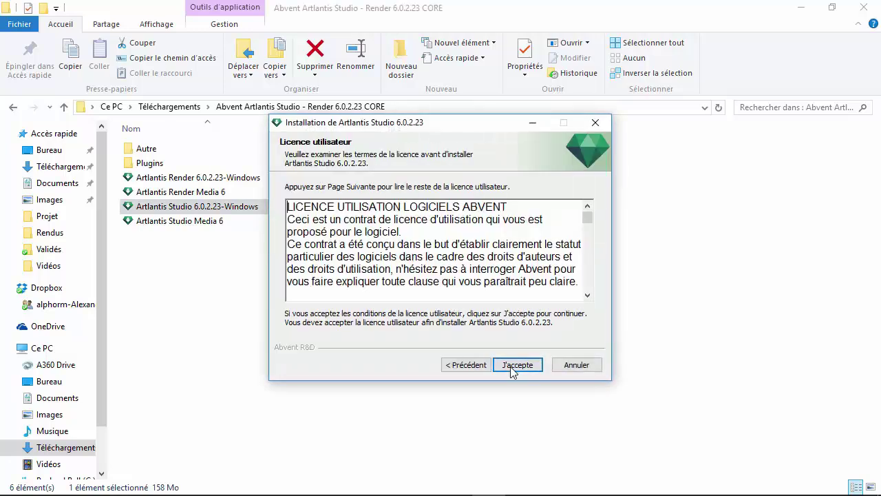
left_click(514, 366)
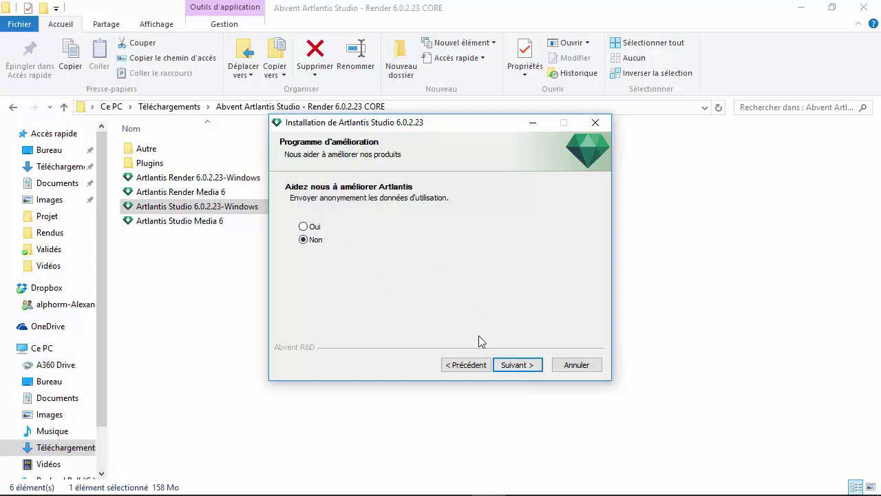
left_click(512, 365)
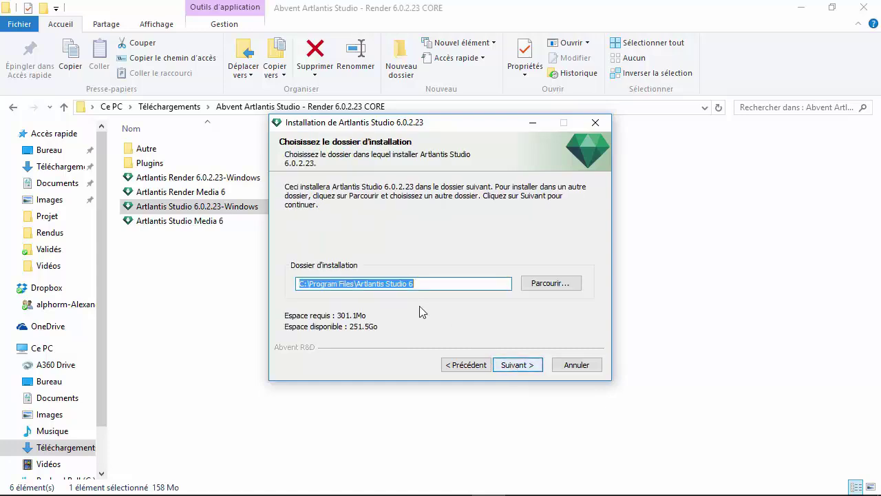
left_click(508, 365)
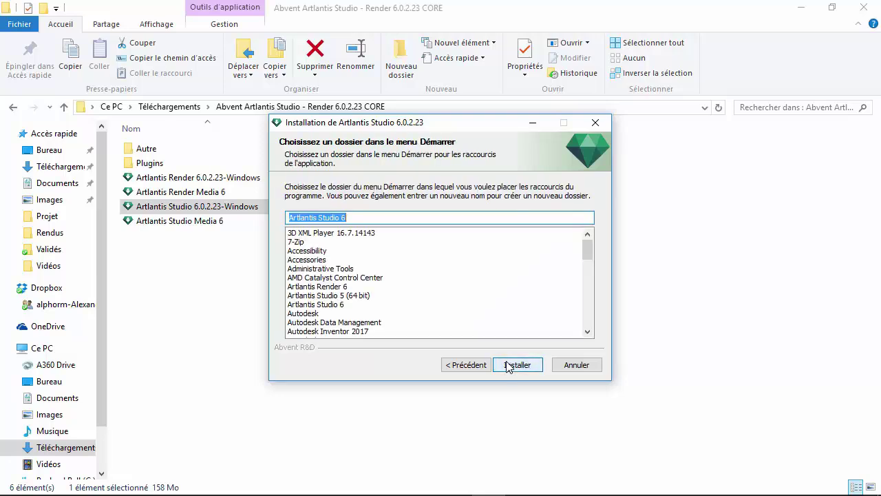
left_click(507, 366)
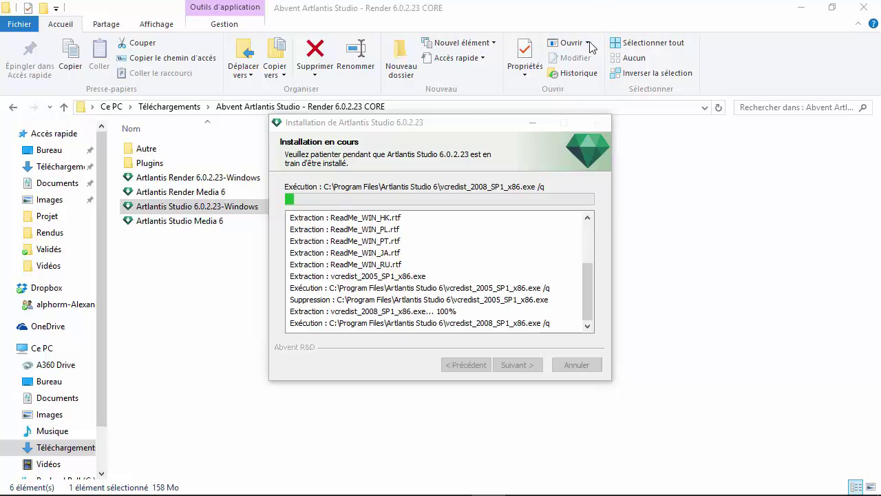
left_click(532, 125)
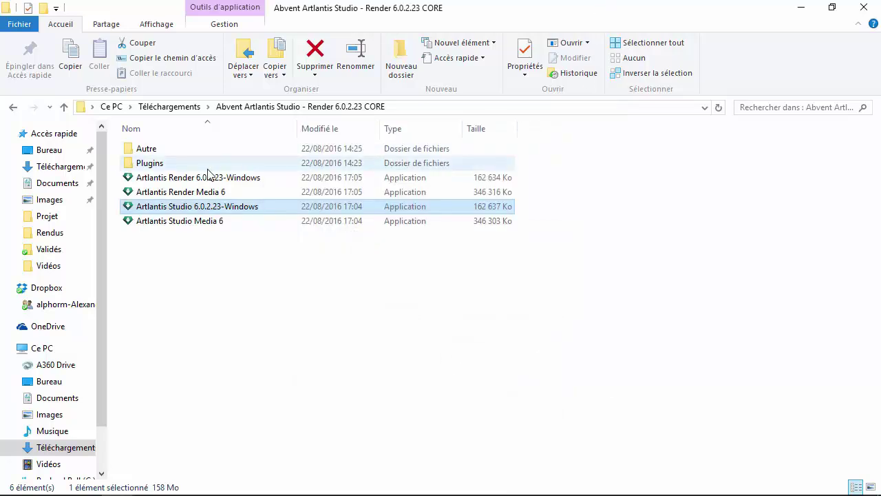
Step: Select the Artlantis 6 Exporter for SketchUp Pro 2016 64-Bit inside the Plugins folder
left_click(145, 164)
double_click(145, 165)
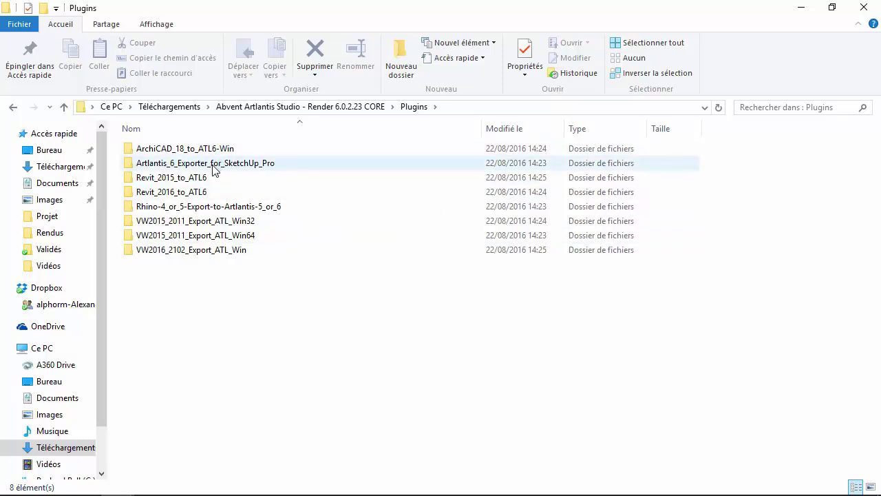
mouse_move(215, 169)
double_click(270, 166)
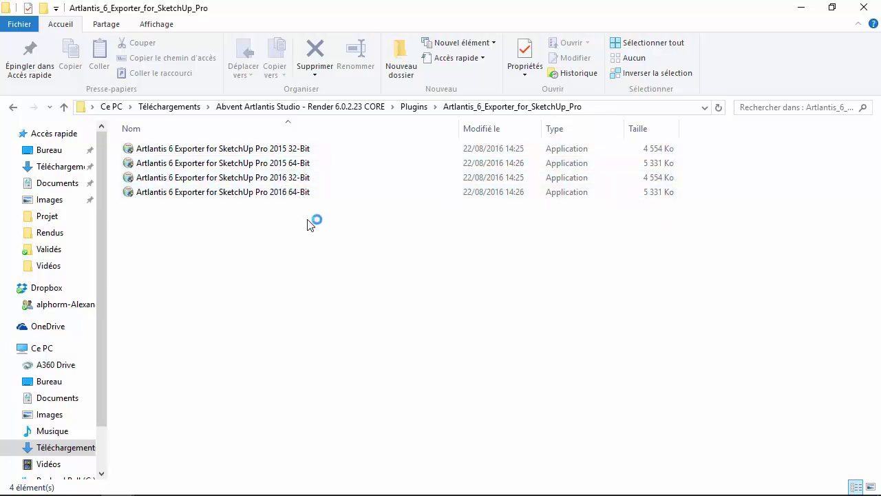
left_click(304, 198)
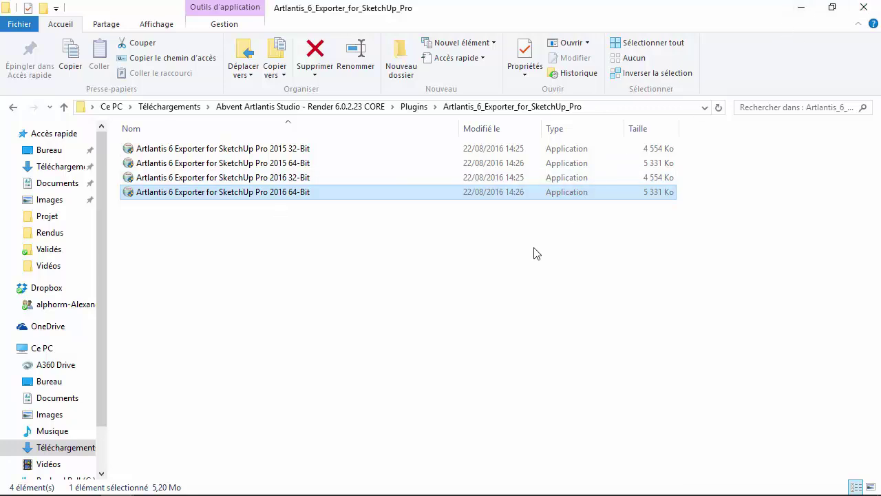
Step: Return to the PowerPoint slideshow and advance two slides to the summary slide
key("alt+Tab")
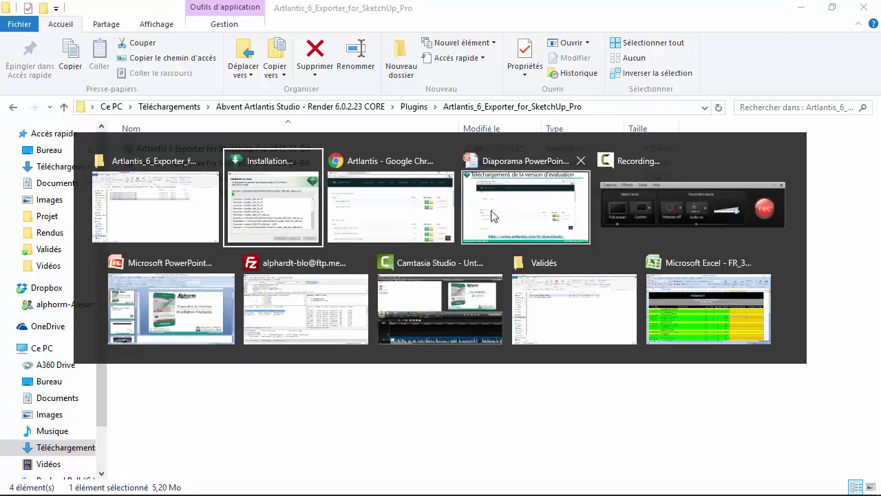
left_click(492, 210)
left_click(60, 201)
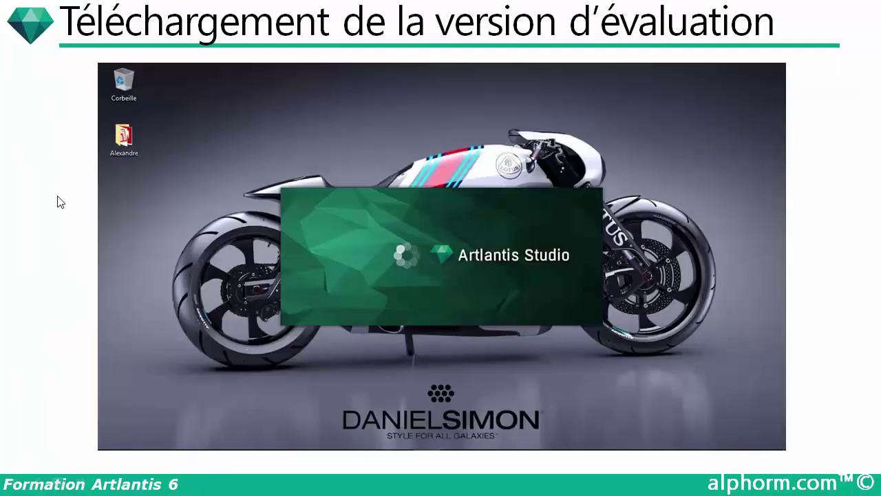
left_click(60, 201)
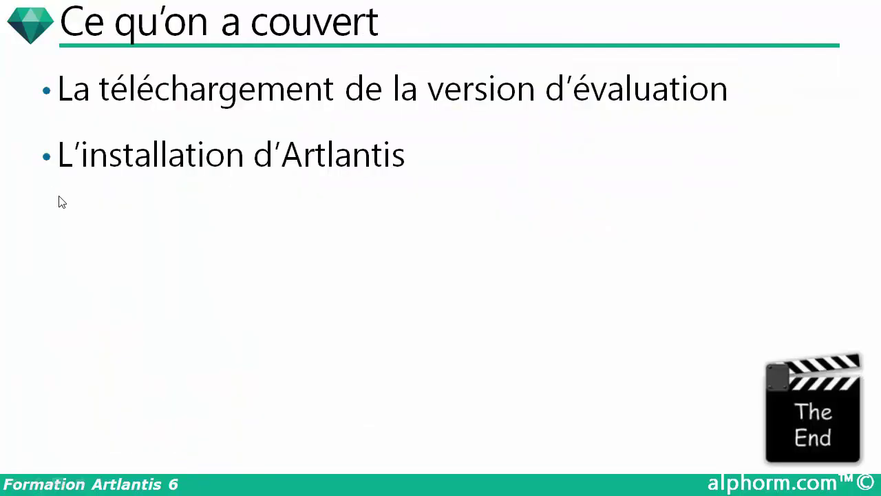